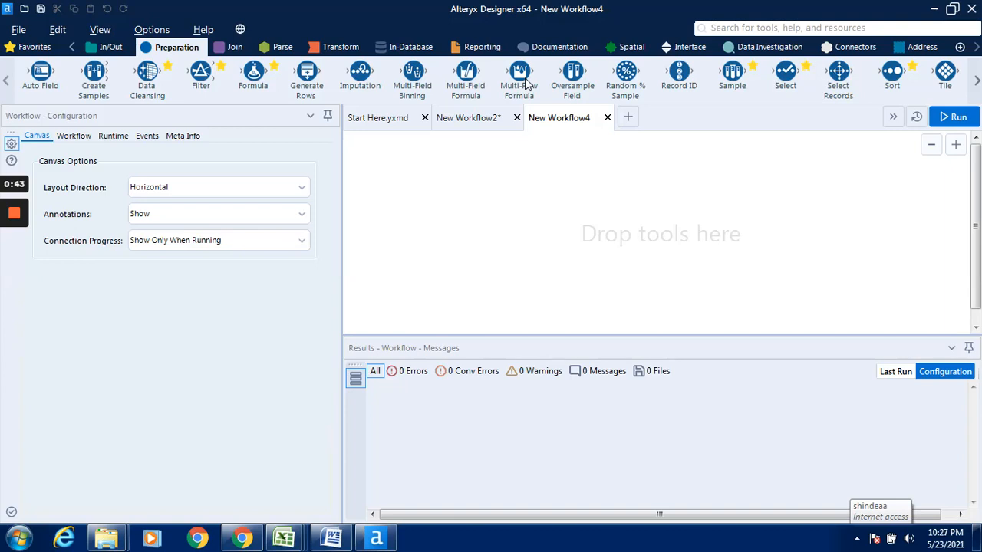
# Step: Copy the connected Input Data and Multi-Row Formula tools from New Workflow2 into New Workflow4 and shift them left on the canvas
pyautogui.click(469, 121)
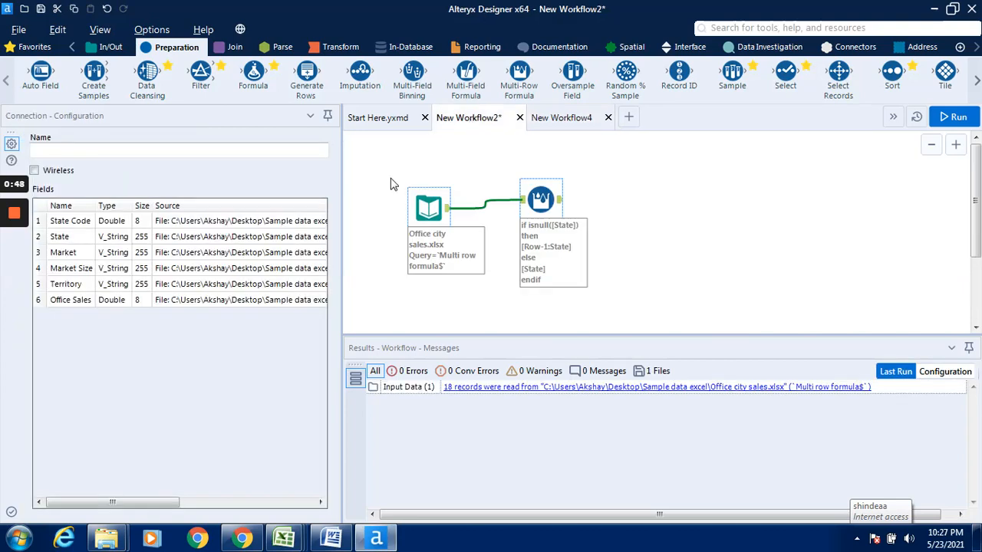
pyautogui.moveTo(390, 179); pyautogui.dragTo(601, 322)
pyautogui.hotkey('ctrl', 'c')
pyautogui.click(558, 121)
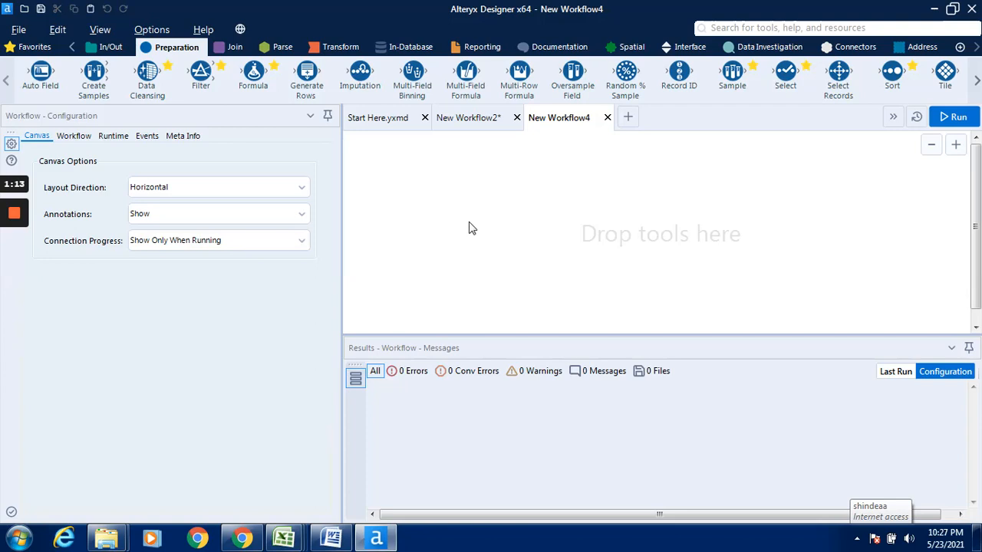
pyautogui.click(475, 123)
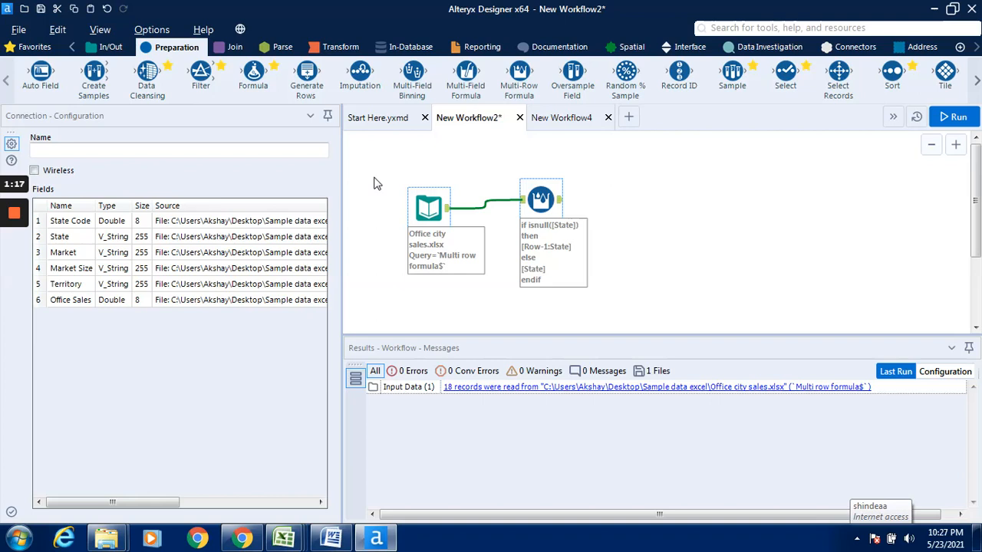
pyautogui.moveTo(375, 183); pyautogui.dragTo(589, 316)
pyautogui.click(565, 126)
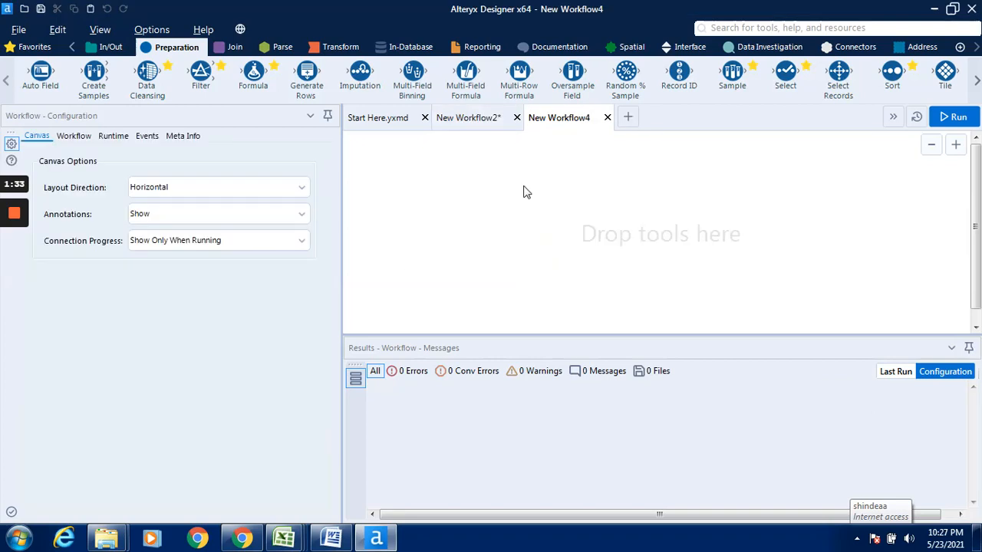
pyautogui.rightClick(528, 191)
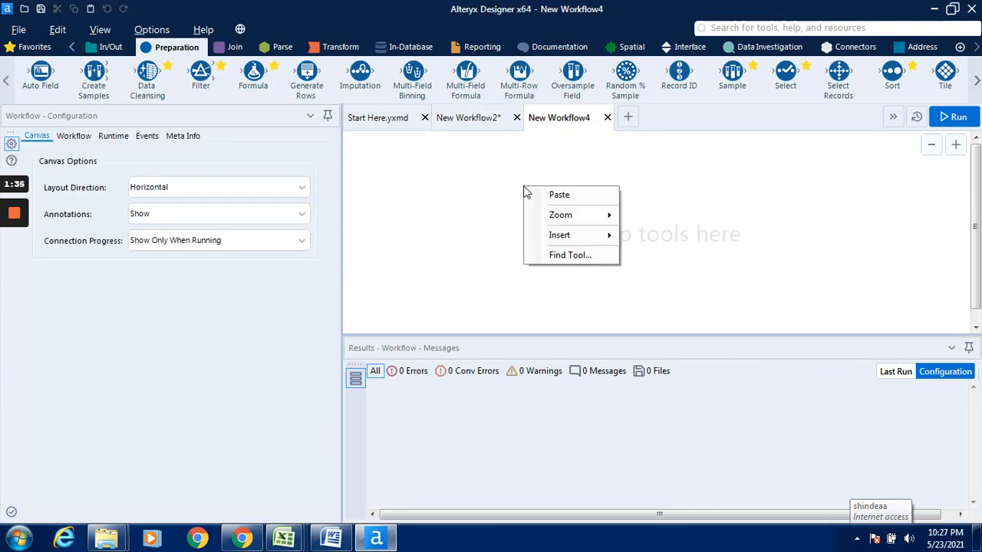
pyautogui.click(582, 203)
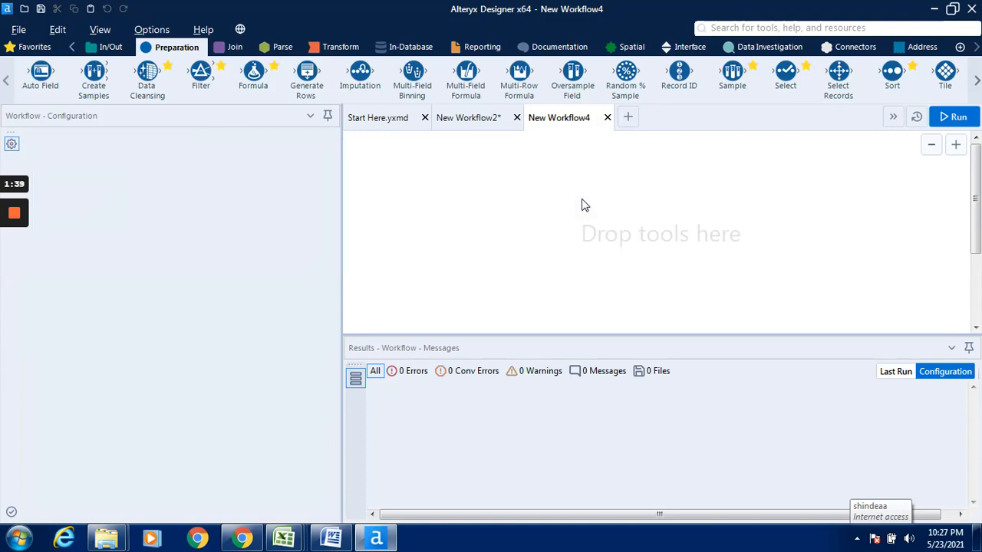
pyautogui.click(582, 203)
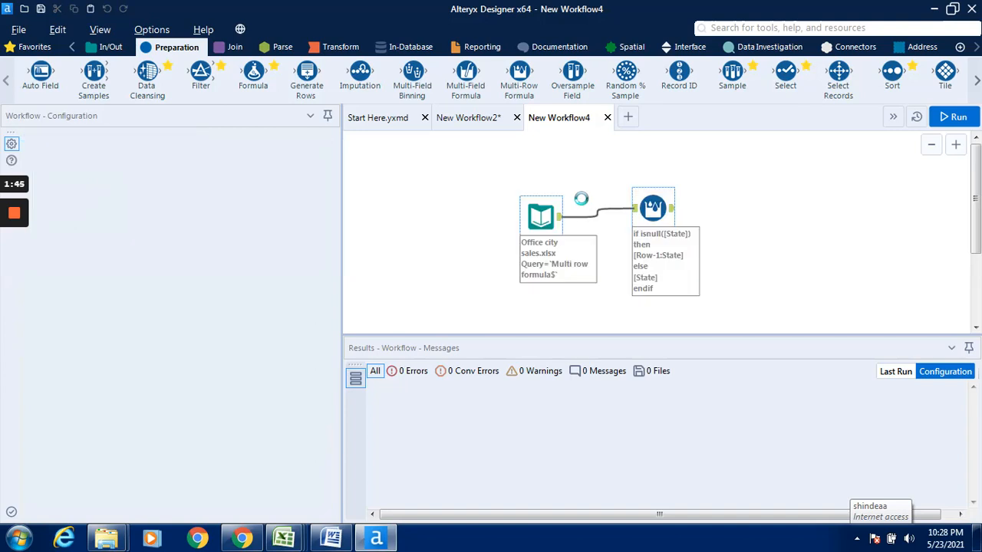
pyautogui.click(587, 211)
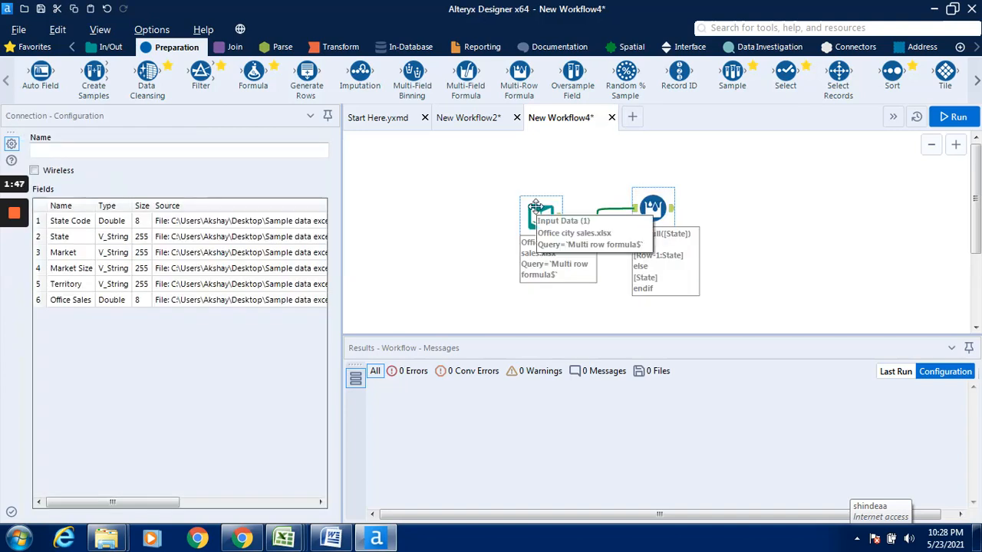
pyautogui.moveTo(535, 206); pyautogui.dragTo(436, 196)
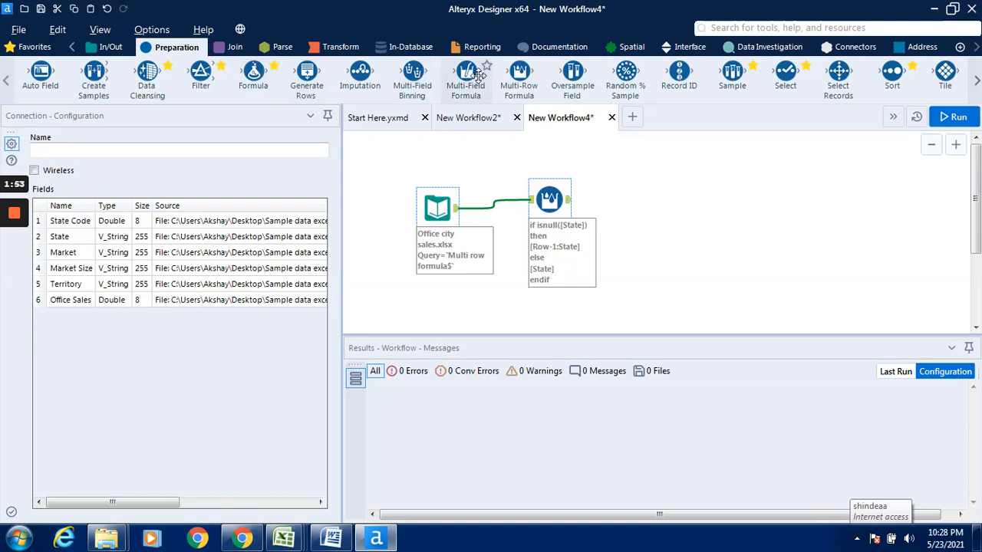
# Step: Connect a second Multi-Row Formula tool after the first and name its new field Record No
pyautogui.moveTo(522, 78); pyautogui.dragTo(663, 201)
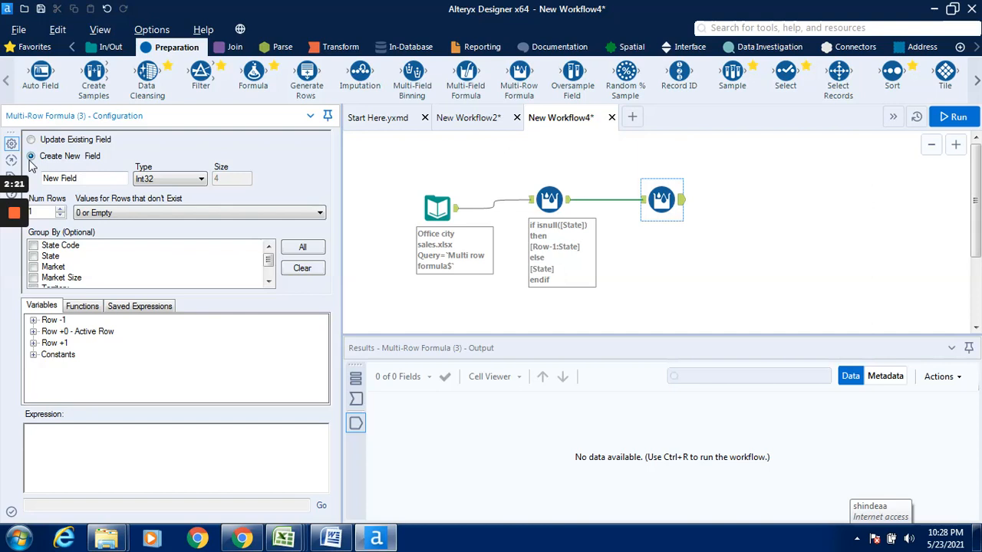
pyautogui.doubleClick(80, 180)
pyautogui.press('BackSpace')
pyautogui.press('BackSpace')
pyautogui.press('BackSpace')
pyautogui.press('BackSpace')
pyautogui.press('BackSpace')
pyautogui.write('Record No.')
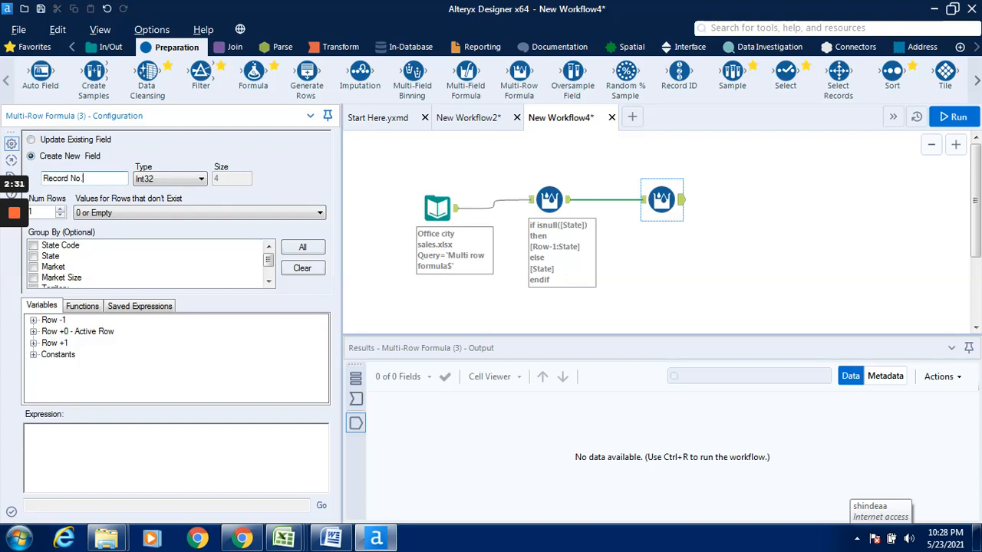
# Step: Group the new Multi-Row Formula by State and set its expression to [Row-1:Record No.]+1
pyautogui.click(55, 258)
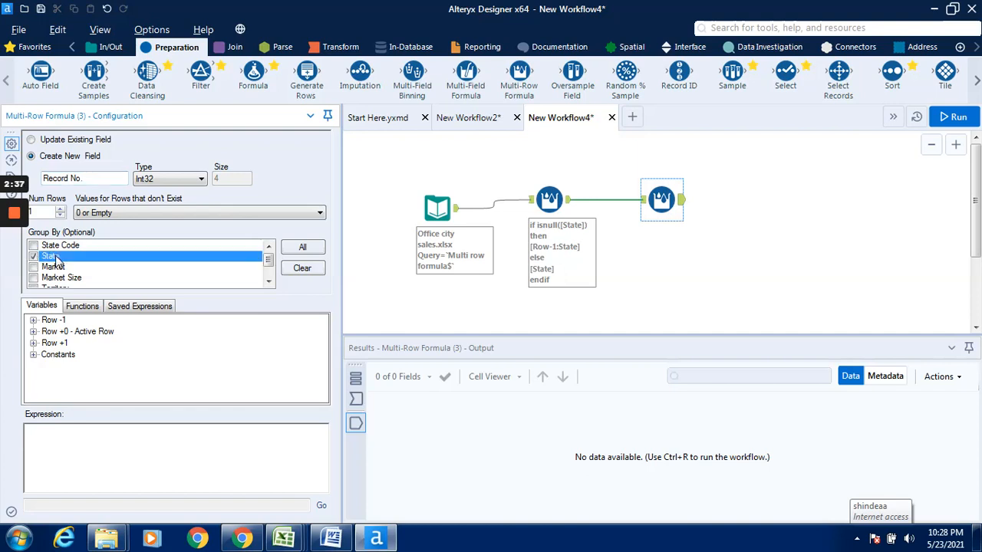
pyautogui.doubleClick(47, 321)
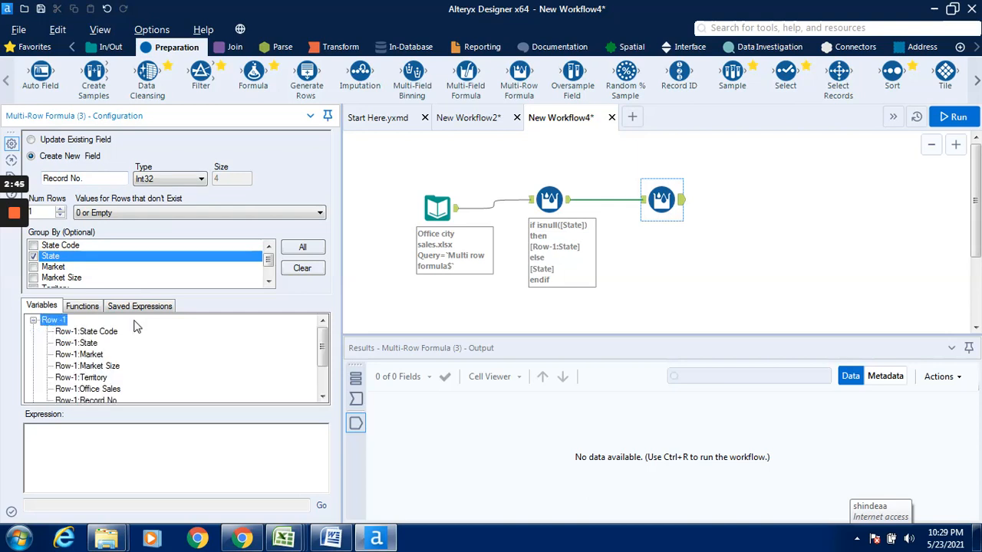
pyautogui.click(325, 382)
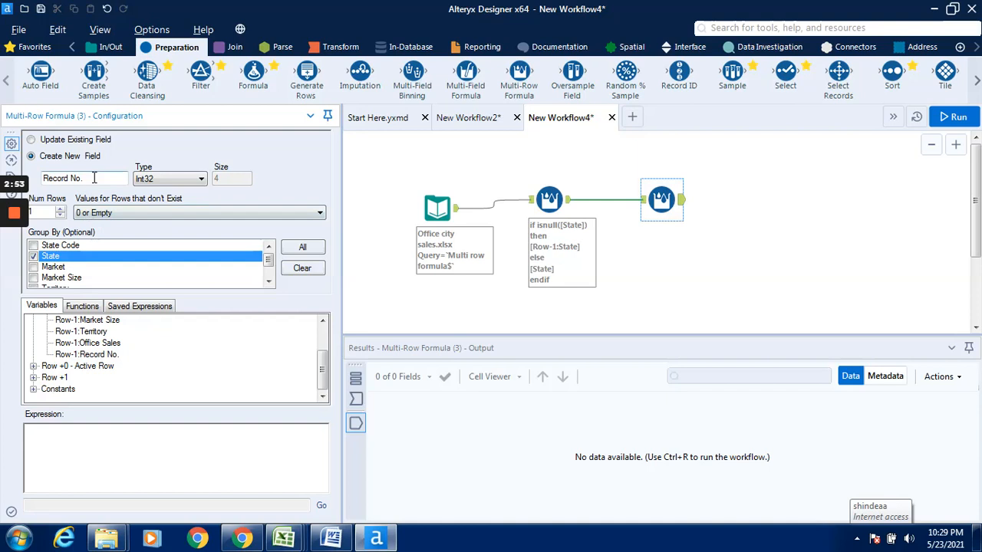
pyautogui.doubleClick(94, 355)
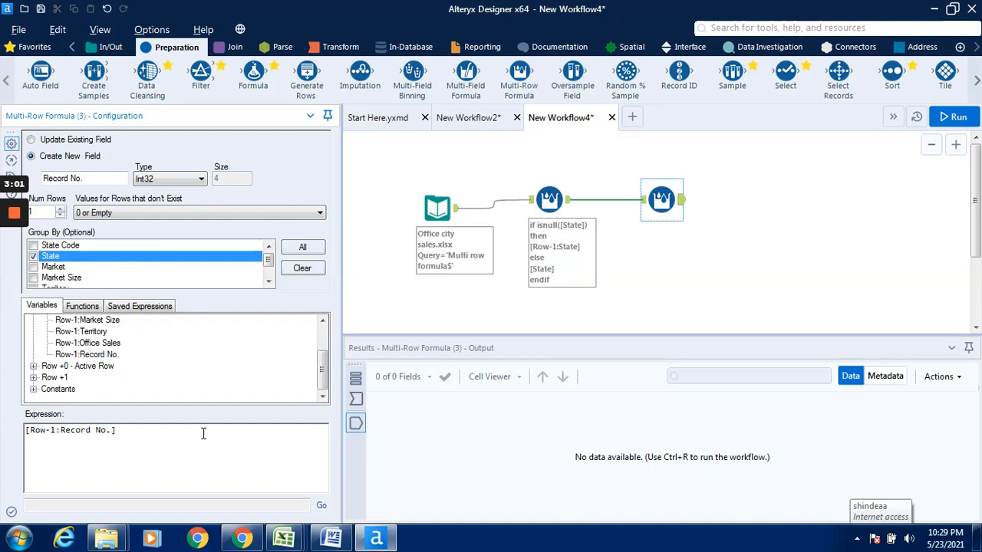
pyautogui.write('+')
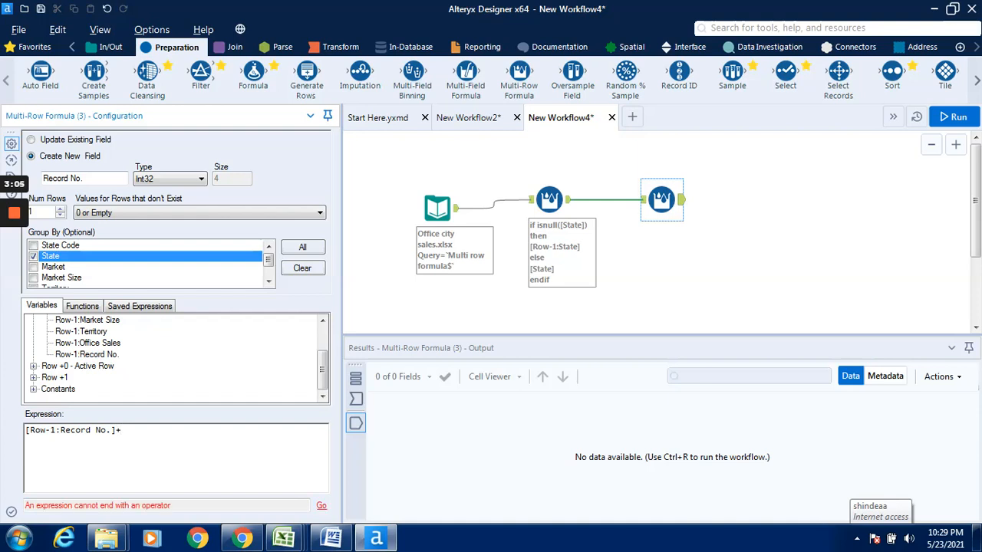
pyautogui.write('1')
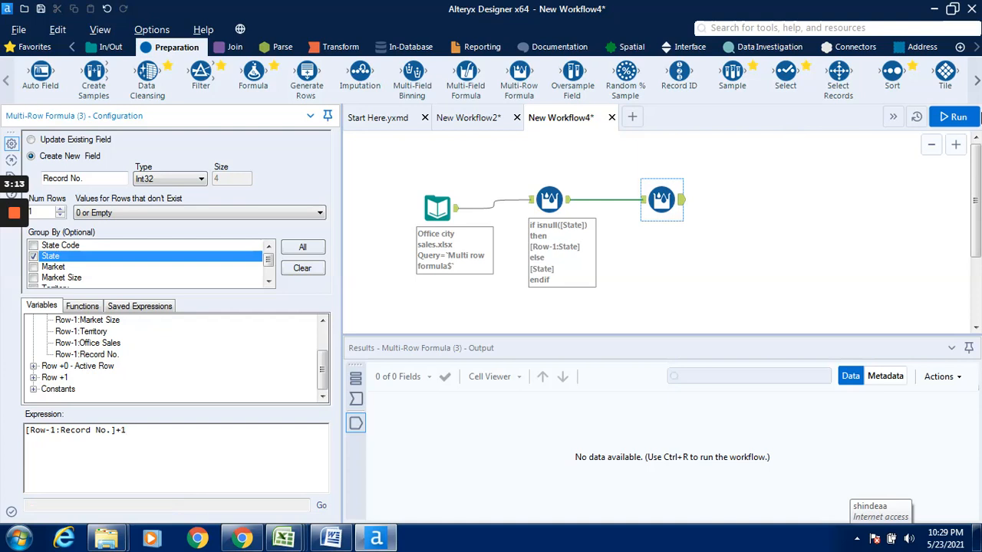
# Step: Run the workflow and review the Record No. values for each state in the second Multi-Row Formula's output
pyautogui.click(959, 117)
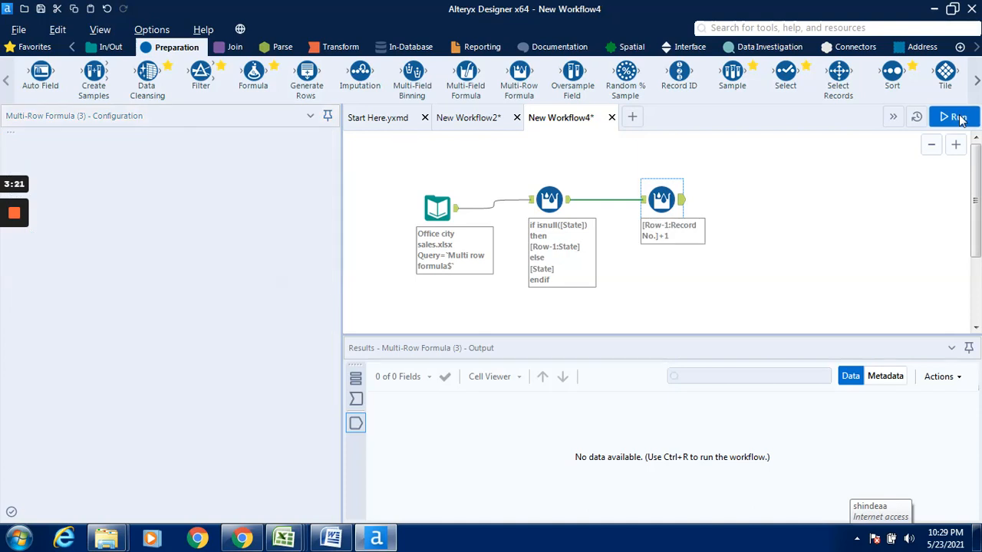
pyautogui.click(959, 118)
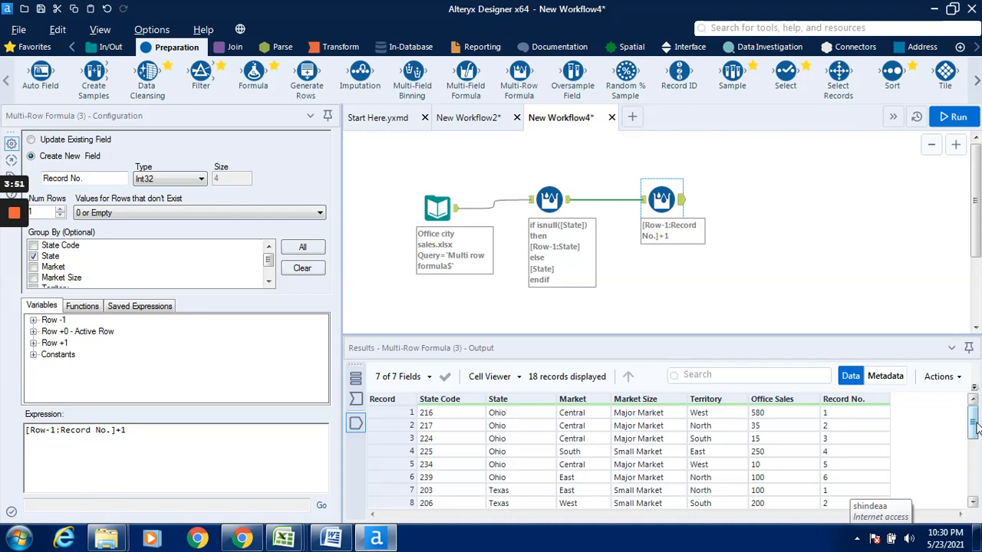
pyautogui.moveTo(976, 428); pyautogui.dragTo(974, 458)
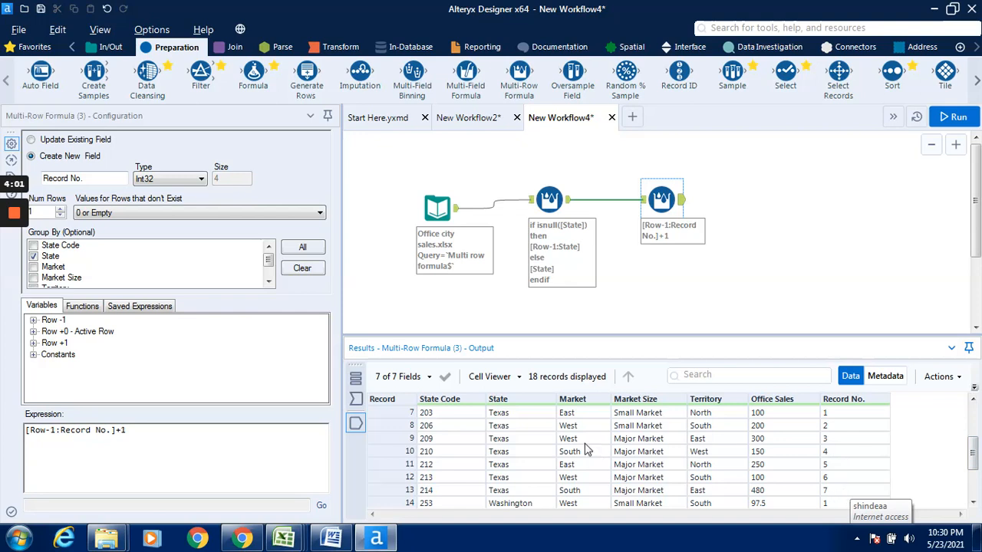
pyautogui.click(976, 488)
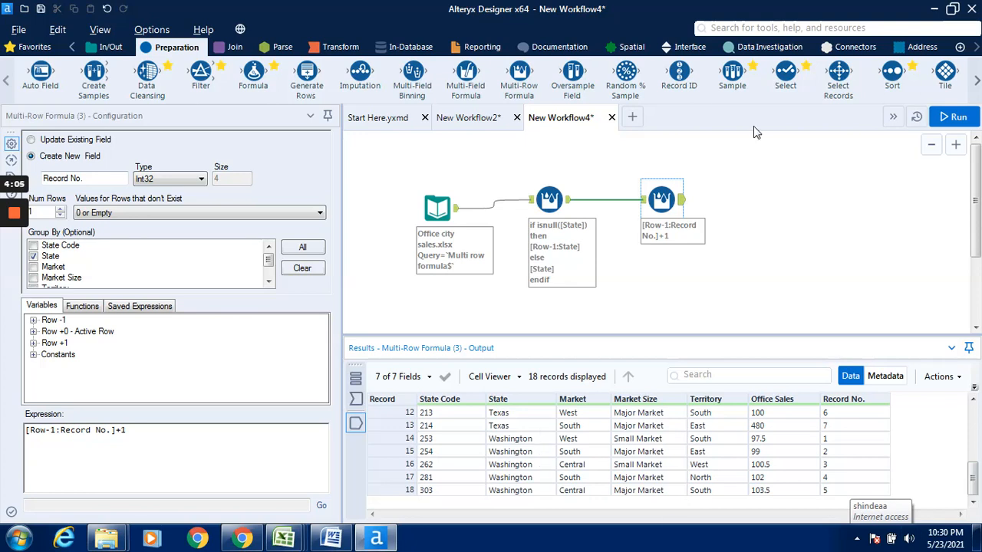
# Step: Compare the first Multi-Row Formula's output records with those of the second Multi-Row Formula
pyautogui.click(569, 201)
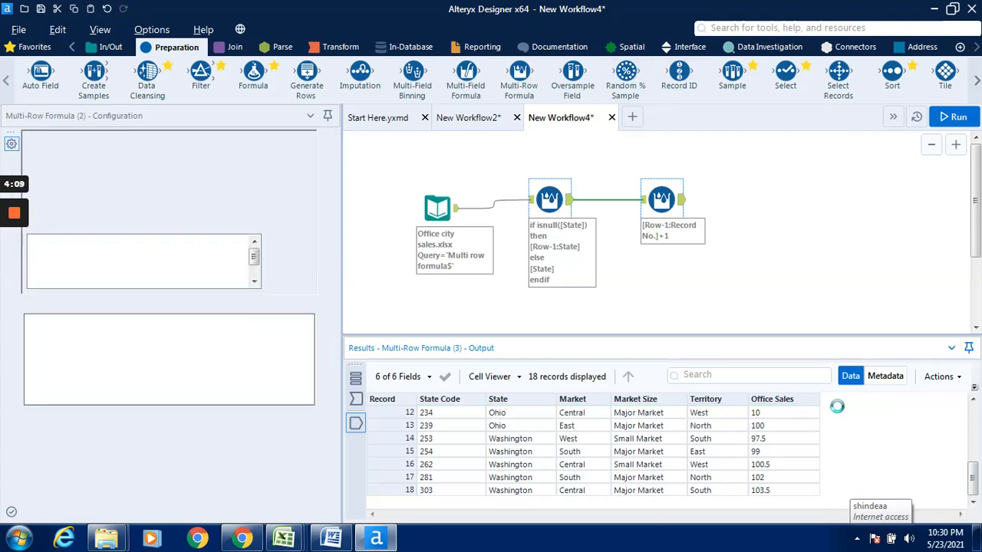
pyautogui.click(974, 430)
pyautogui.click(975, 426)
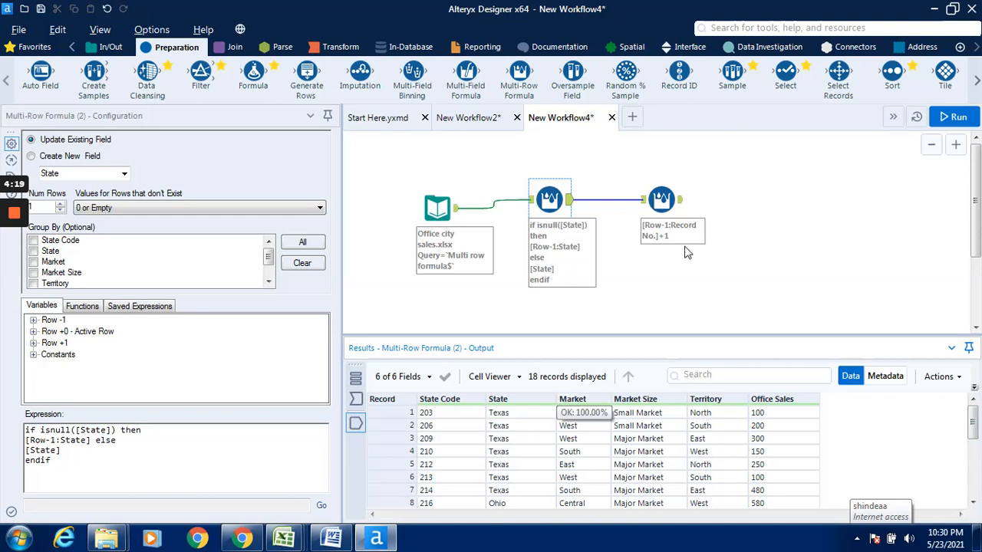
pyautogui.click(683, 201)
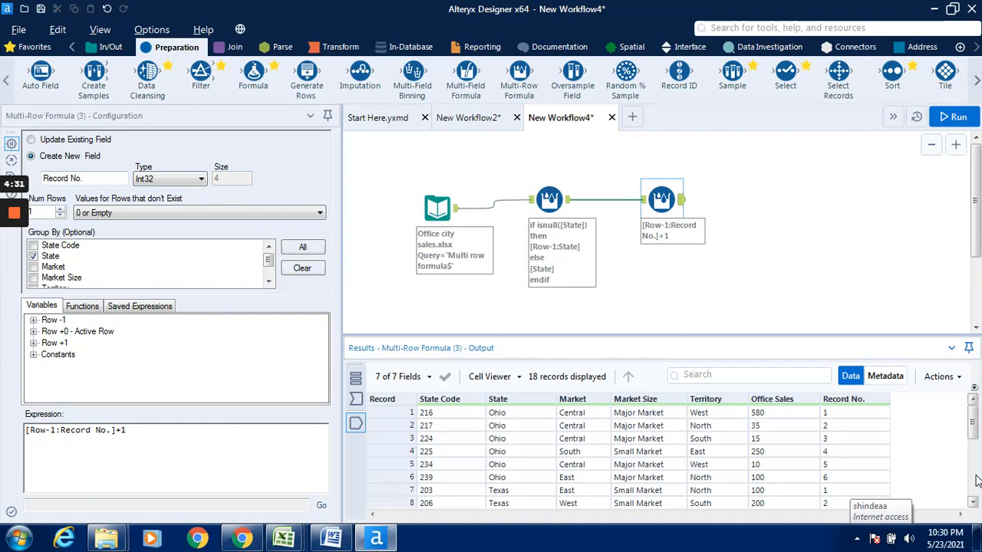
pyautogui.scroll(-4, 974, 483)
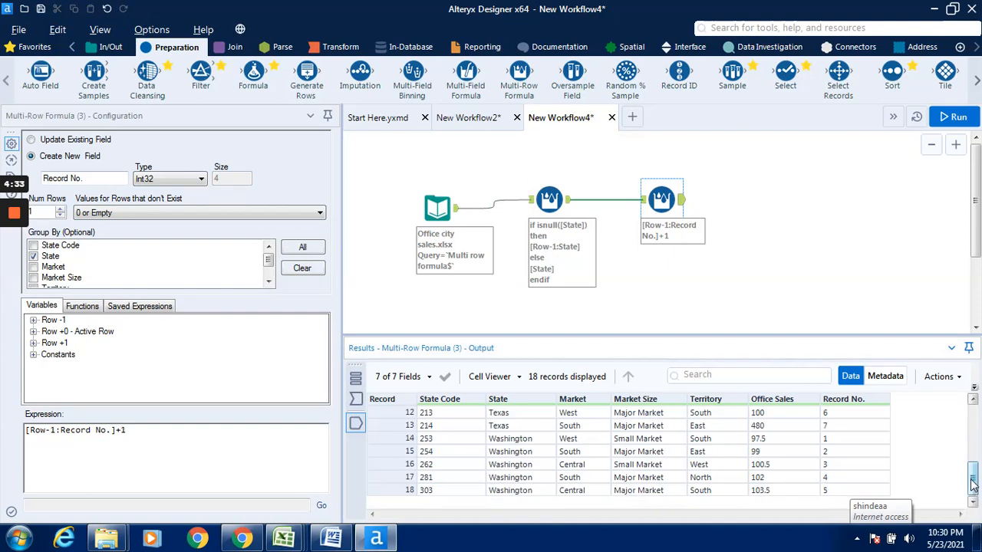
pyautogui.click(971, 425)
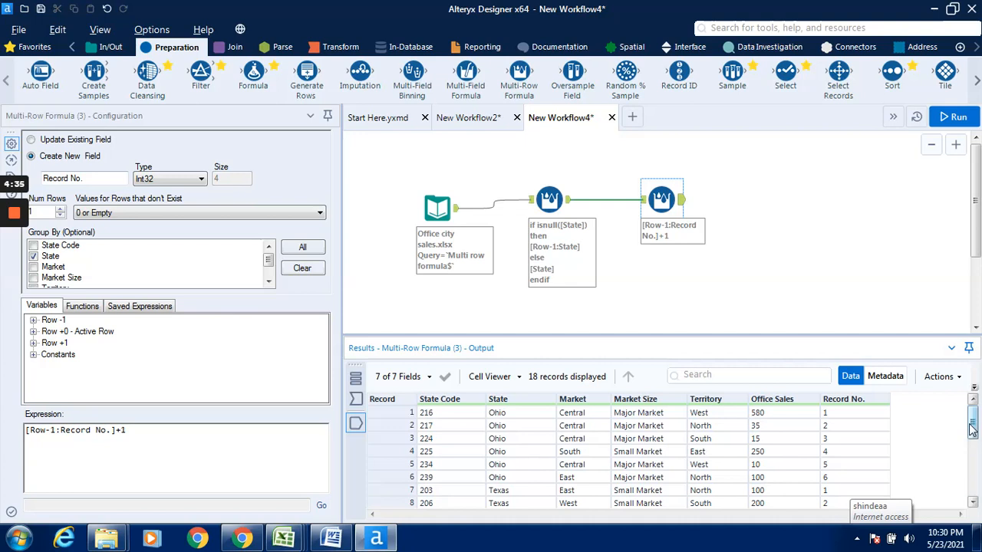
# Step: Inspect the Input Data tool's output and the merged State cells on the Multi row formula sheet of the Office city sales workbook in Excel
pyautogui.click(531, 204)
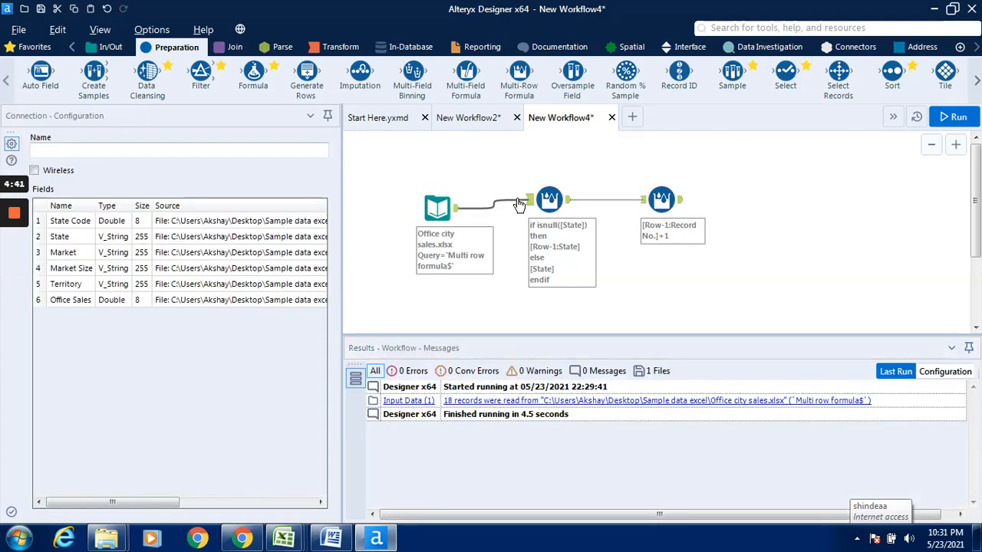
pyautogui.click(456, 214)
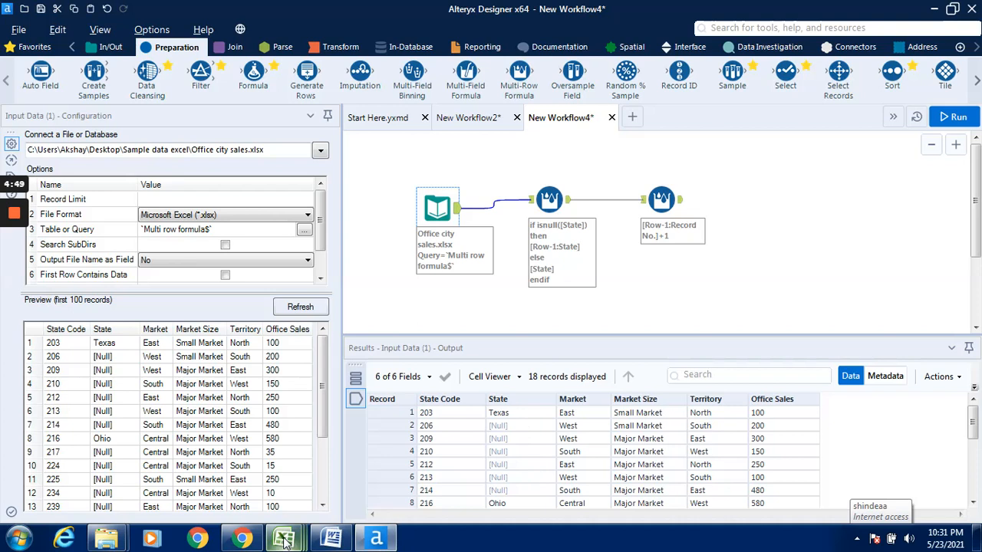
pyautogui.moveTo(285, 541)
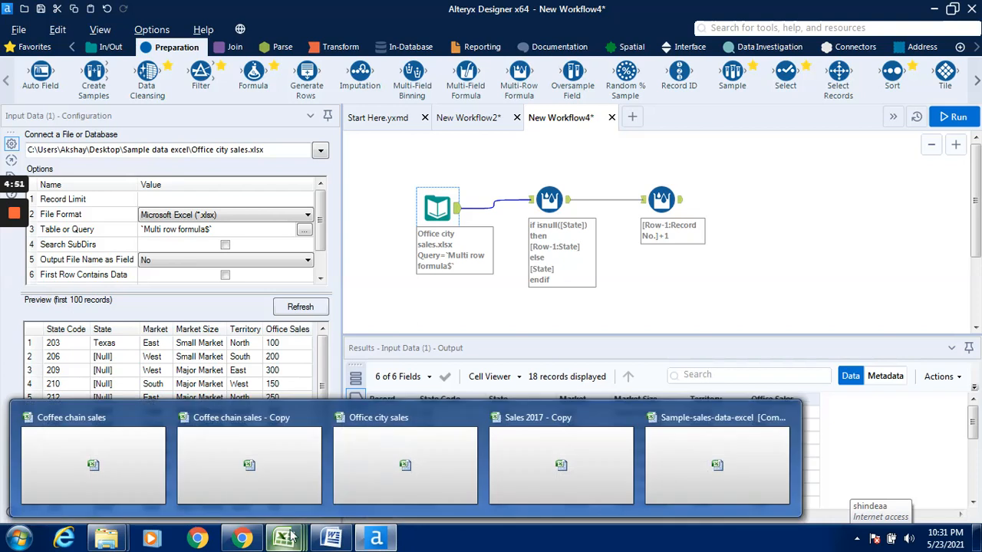
pyautogui.click(436, 468)
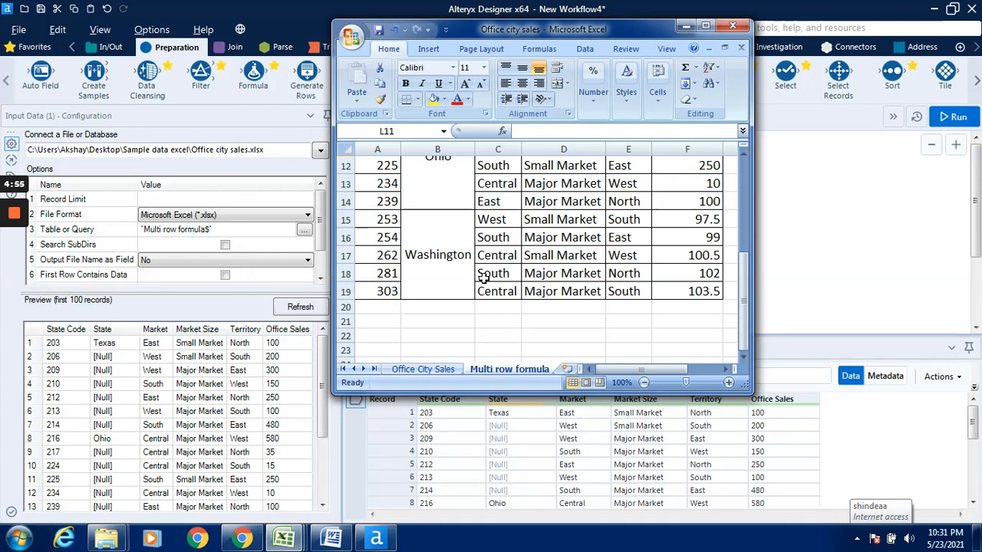
pyautogui.click(745, 186)
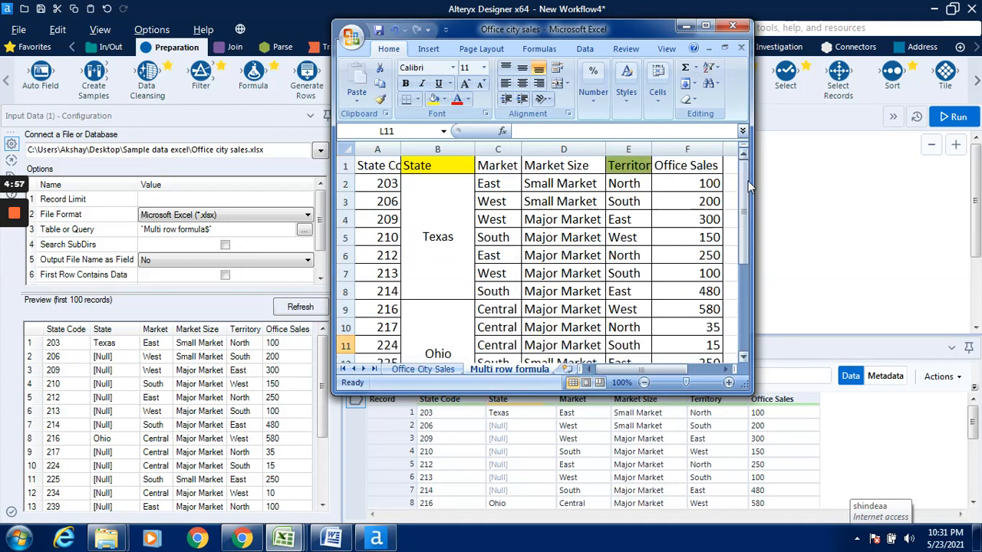
pyautogui.click(686, 26)
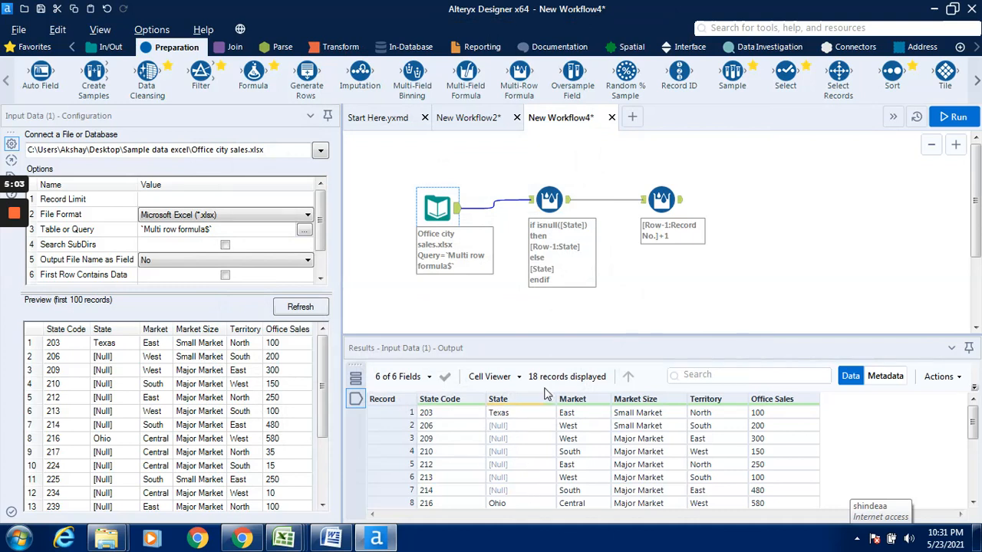
# Step: Review the filled State column from the first Multi-Row Formula, followed by the Record No. column from the second
pyautogui.click(569, 203)
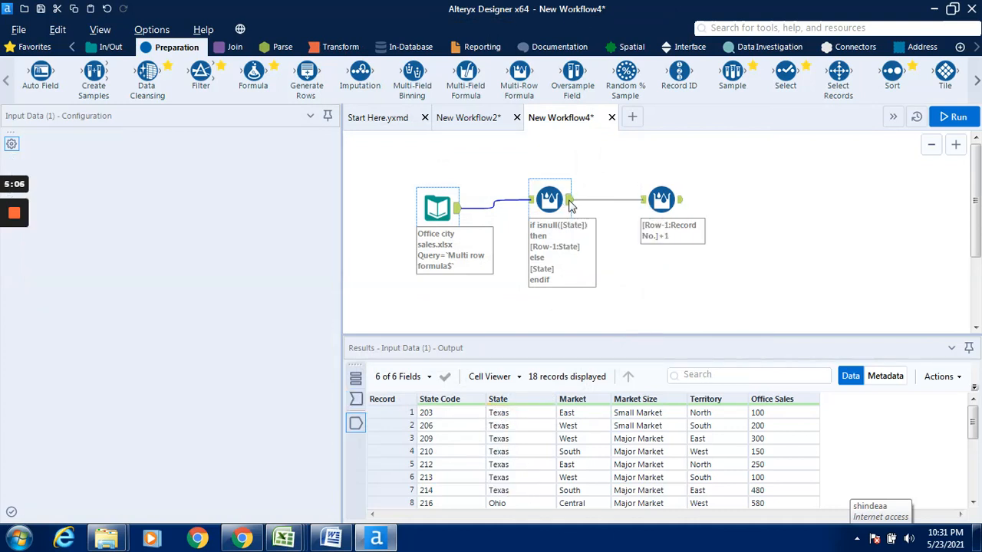
pyautogui.click(681, 201)
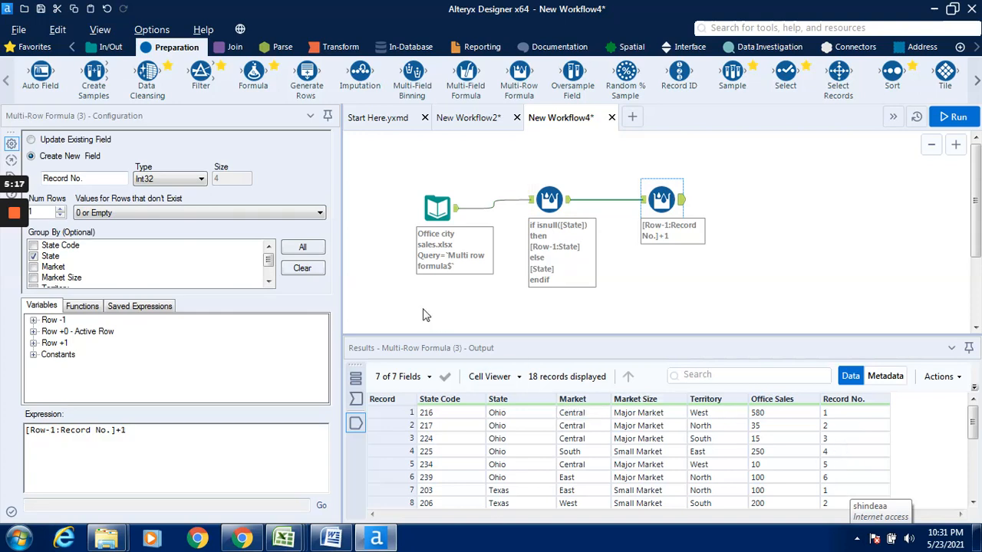
pyautogui.moveTo(8, 188)
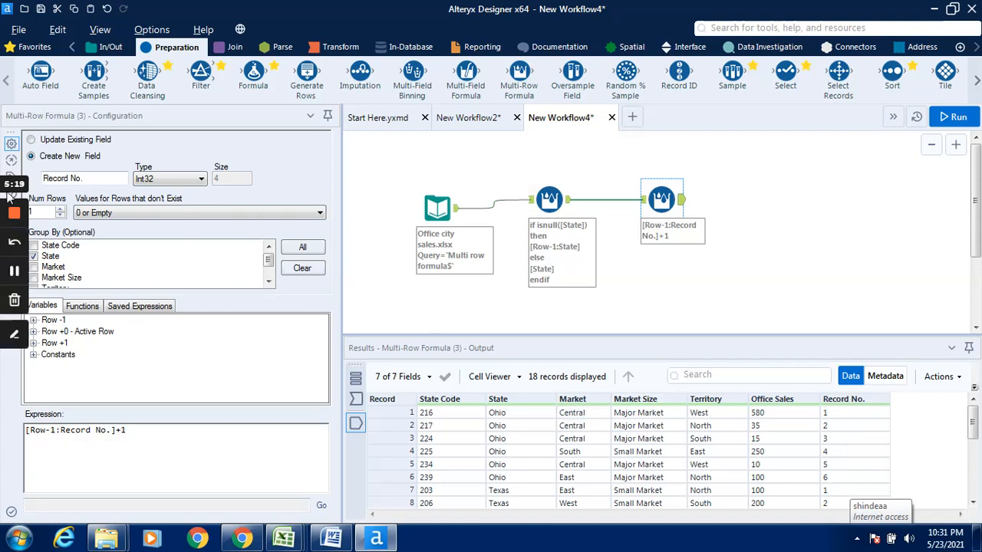